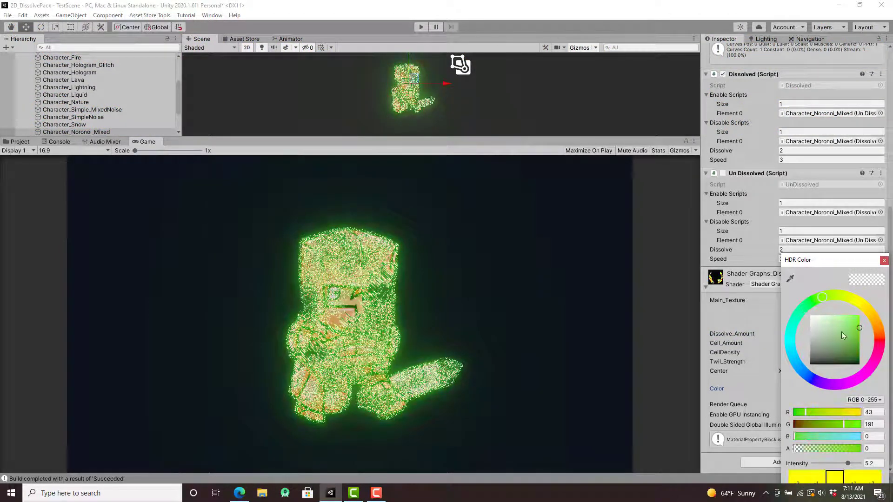
Close the colour picker, then preview Twil_Strength, CellDensity and Cell_Amount changes, undoing each
left_click(883, 261)
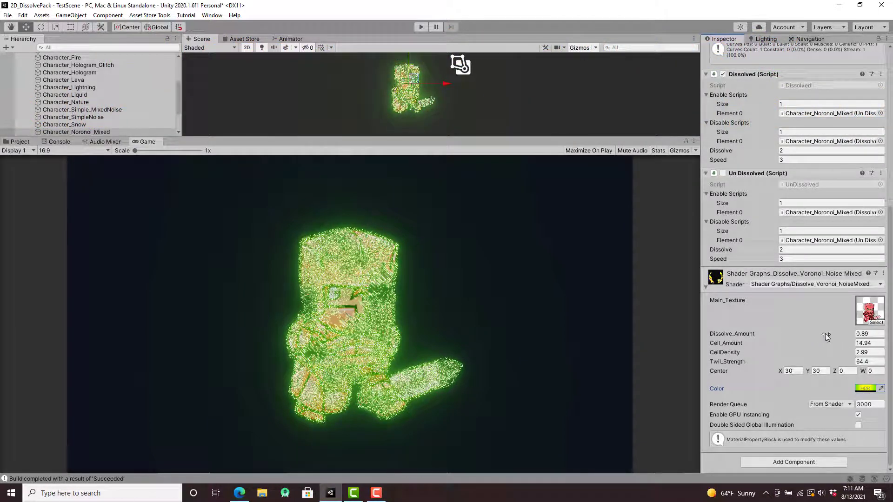
left_click_drag(804, 361, 825, 362)
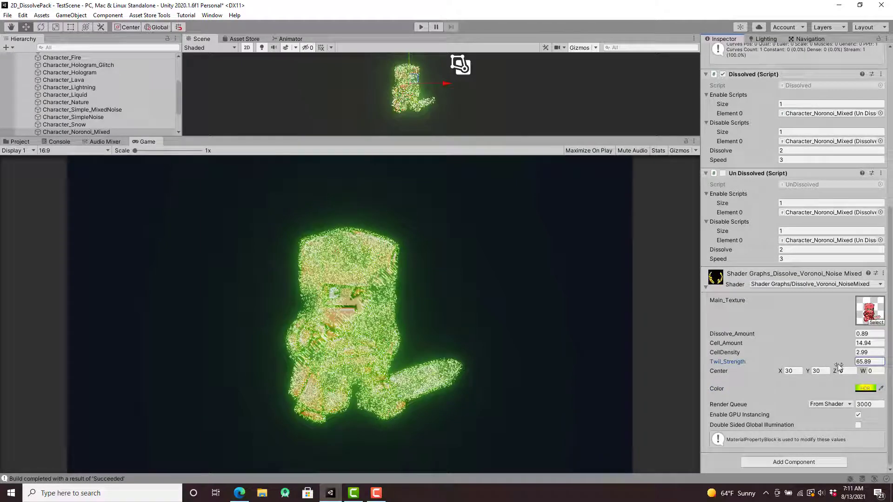
key("ctrl+z")
left_click_drag(824, 356, 862, 385)
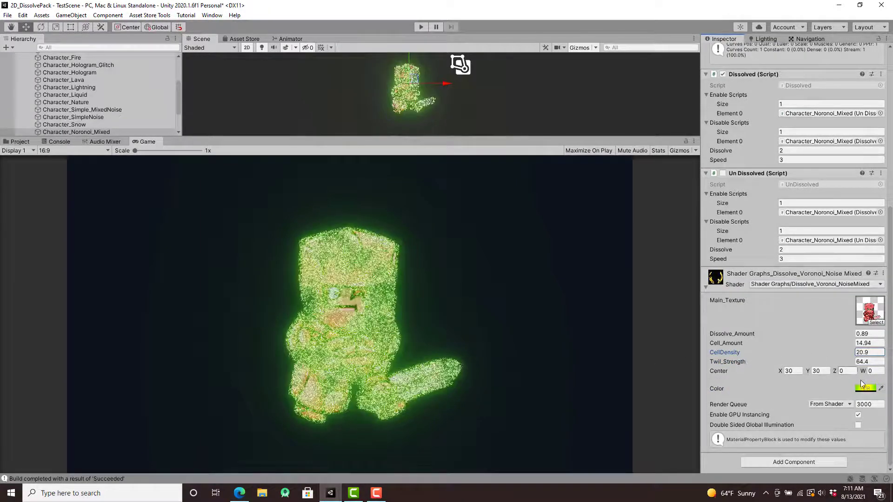
key("ctrl+z")
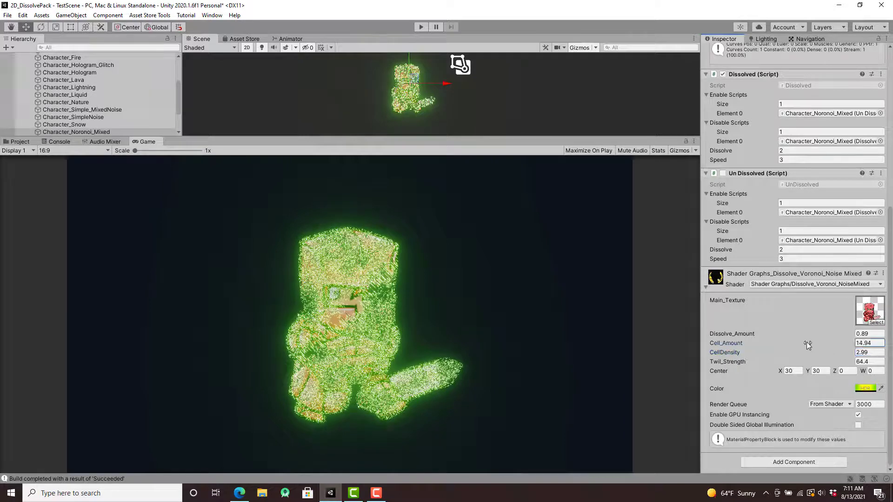
left_click_drag(828, 347, 692, 344)
key("ctrl+z")
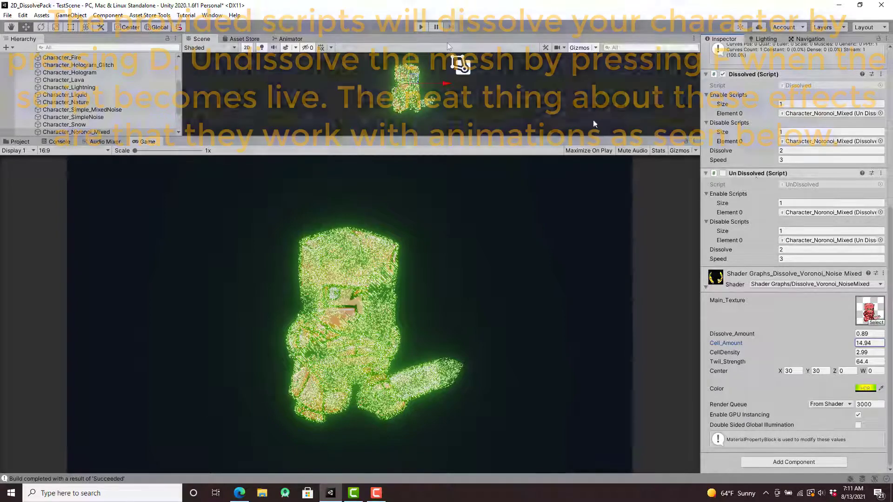
Enter play mode to watch the knight dissolve and reform in the Game view
left_click(420, 28)
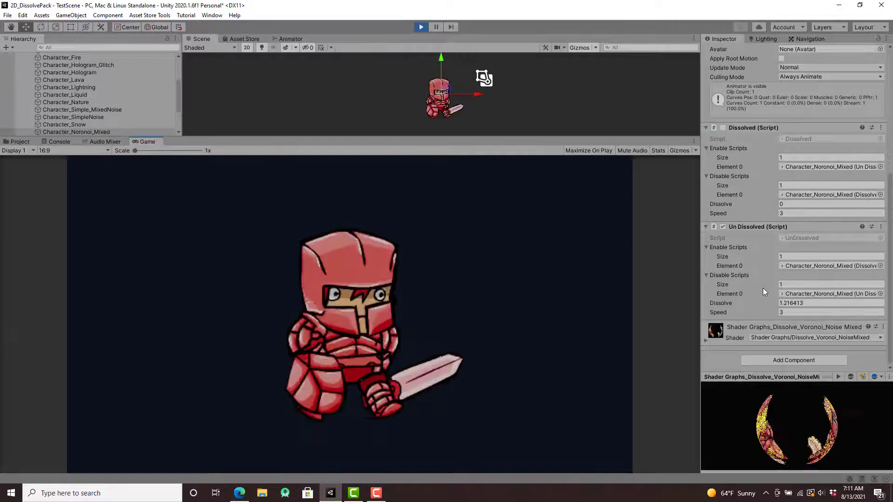
Stop play mode and test the freeform light's normal map and intensity, keeping intensity at 1
left_click(421, 28)
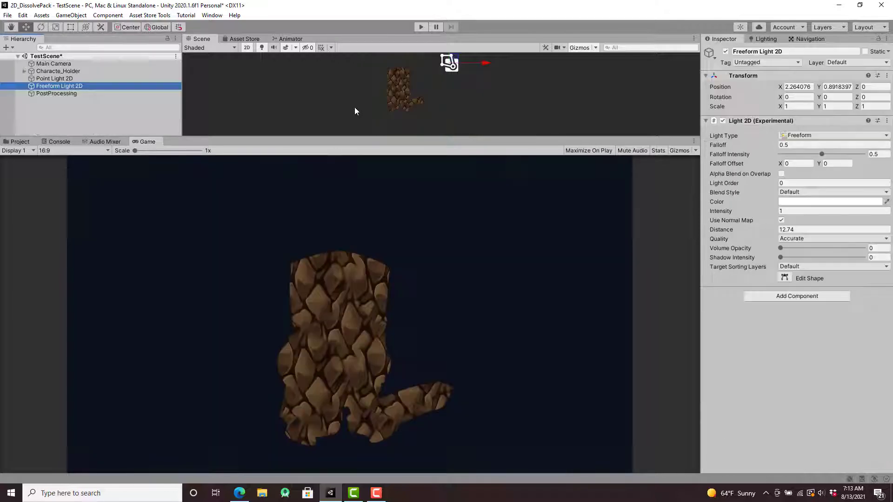
left_click(782, 220)
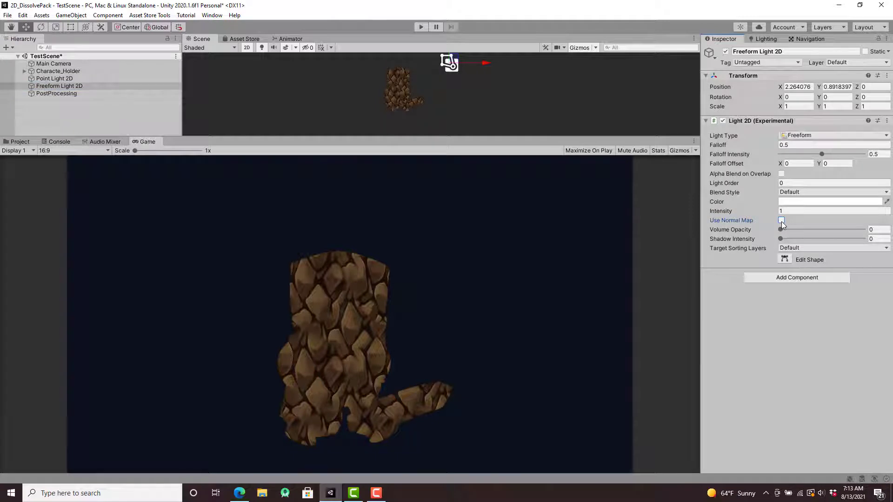
left_click(781, 221)
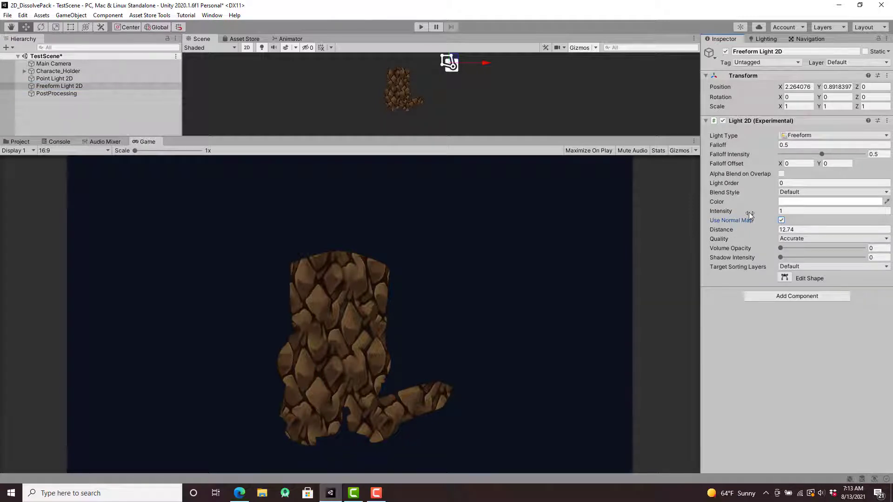
left_click_drag(750, 213, 752, 215)
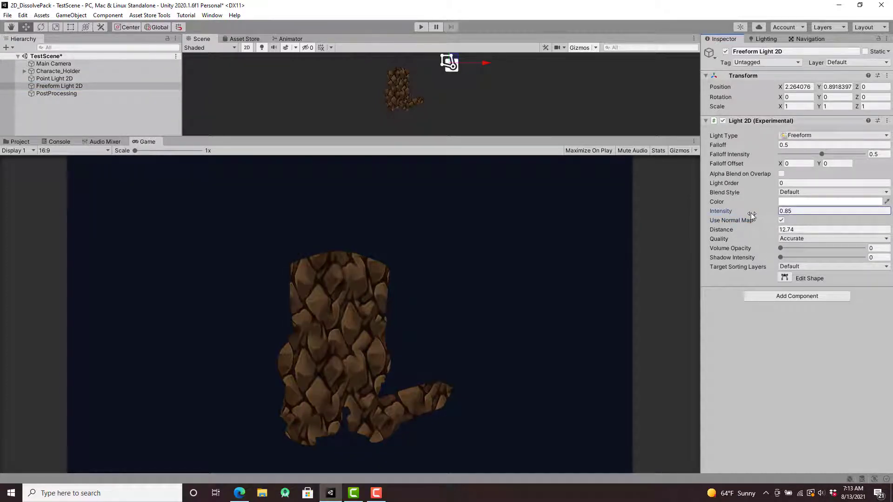
key("ctrl+z")
Set the stone character's material Normal_Strength to 1, then select Freeform Light 2D
left_click(404, 96)
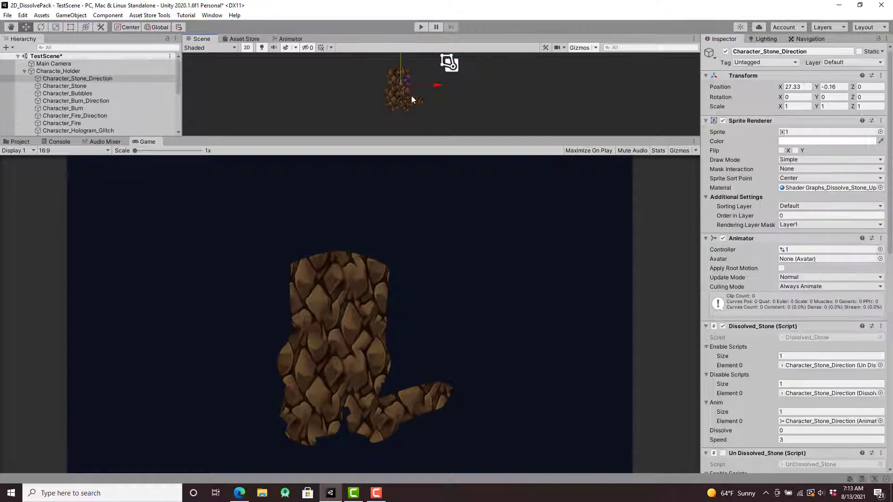
scroll(805, 325, "down", 5)
scroll(804, 373, "down", 5)
scroll(791, 382, "down", 5)
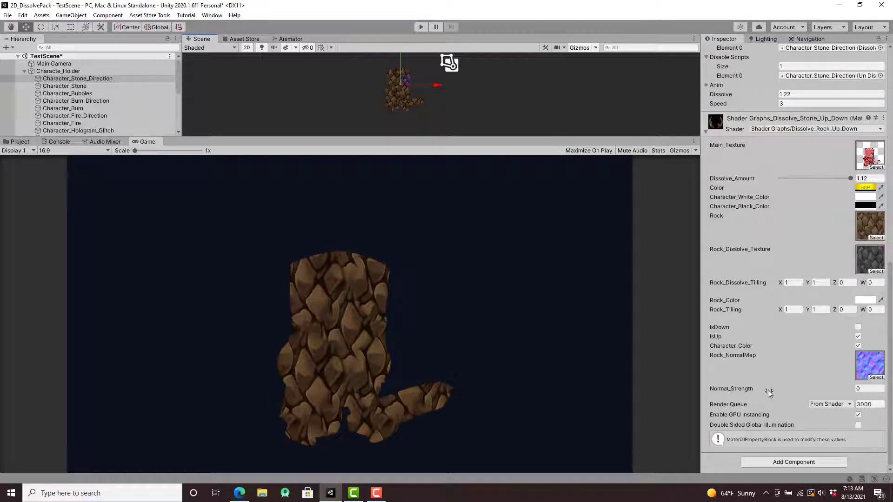
left_click_drag(769, 390, 813, 391)
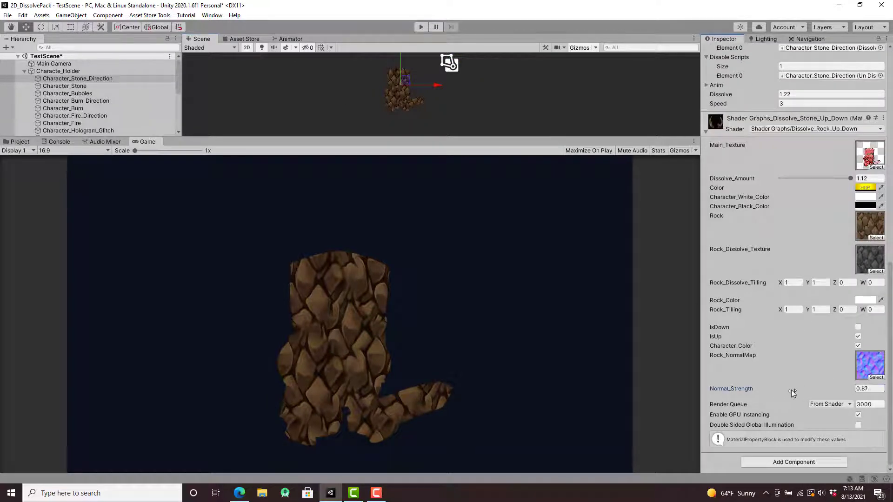
left_click(877, 388)
type("1")
key("Tab")
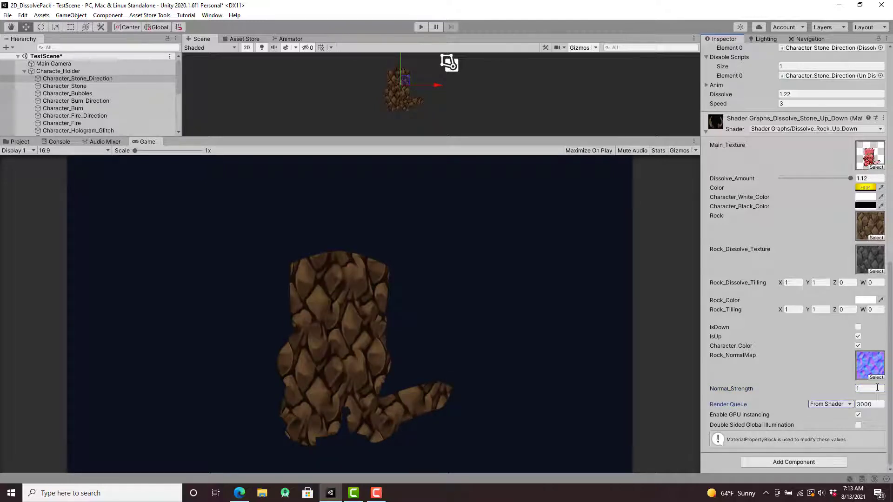
left_click(24, 71)
left_click(59, 86)
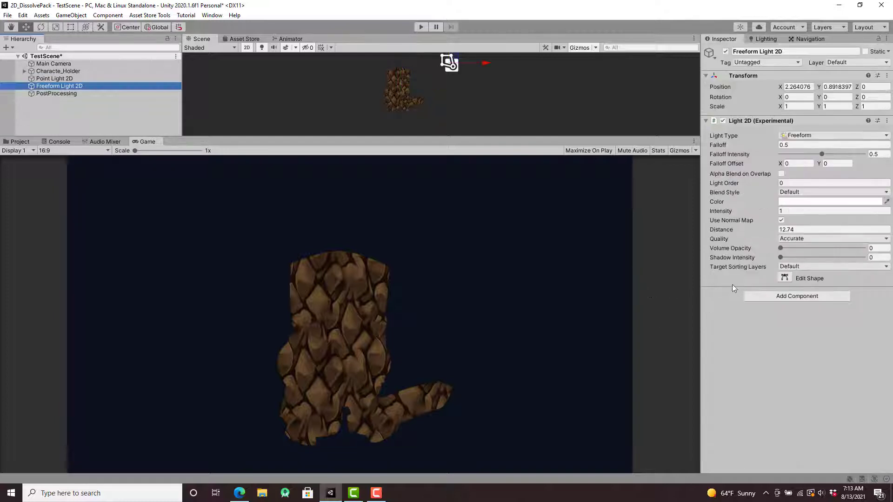
Move Point Light 2D over the stone character at about (-0.14, 0.1)
left_click(782, 220)
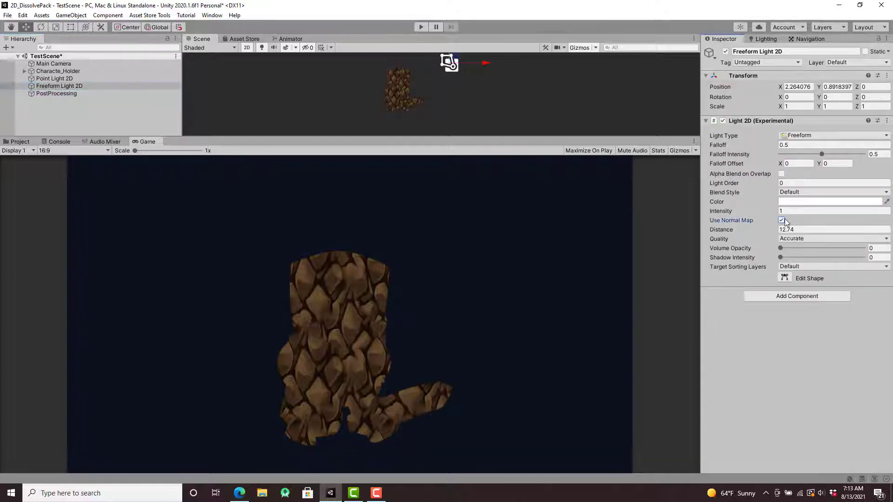
left_click(55, 78)
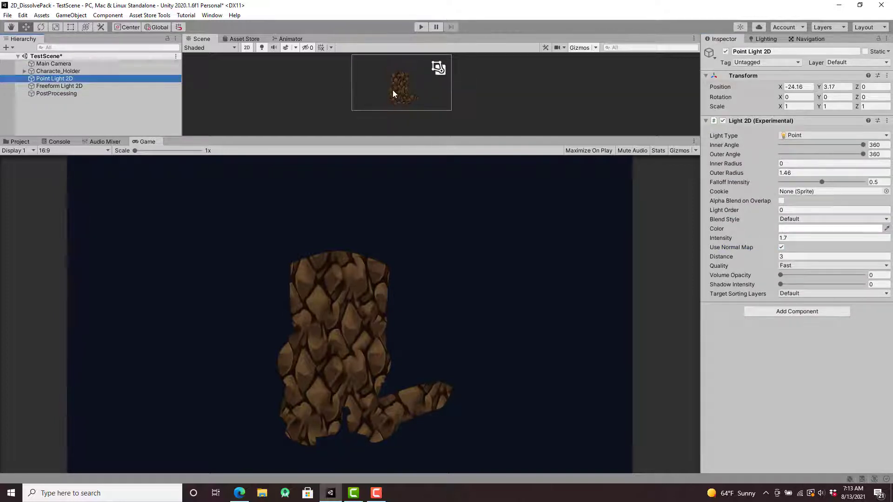
mouse_move(326, 70)
left_mouse_down()
mouse_move(360, 96)
mouse_move(383, 87)
mouse_move(377, 92)
left_mouse_up()
Test the point light's normal map and a brighter intensity, keeping intensity at 1.7
left_click(781, 248)
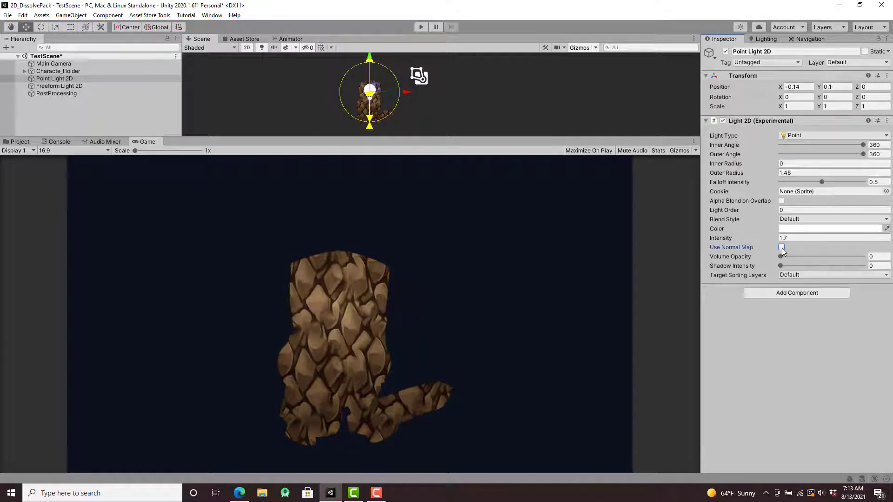
left_click(782, 248)
left_click_drag(737, 241, 741, 251)
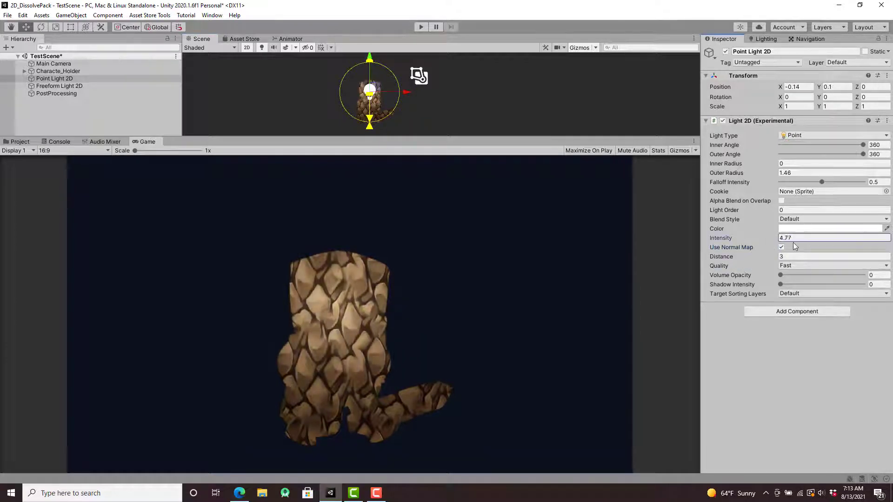
key("ctrl+z")
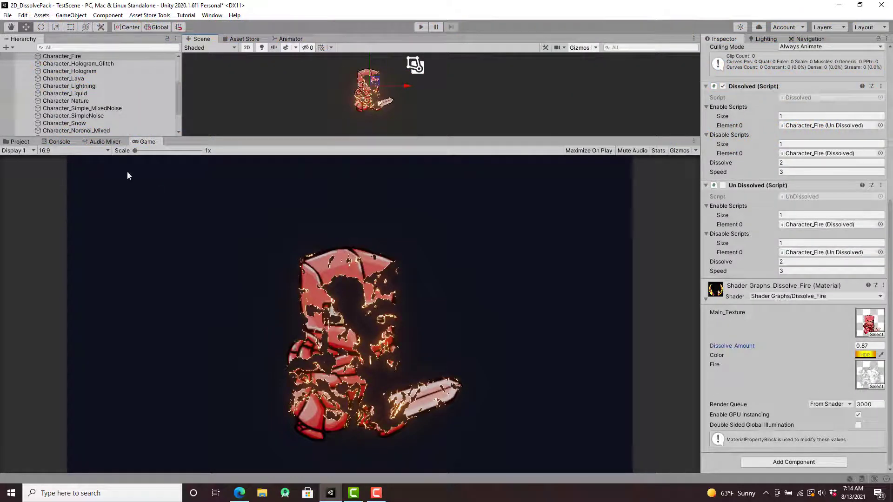
Use the burn texture as the Fire pattern and preview the knight at Dissolve_Amount 0.05
left_click(20, 142)
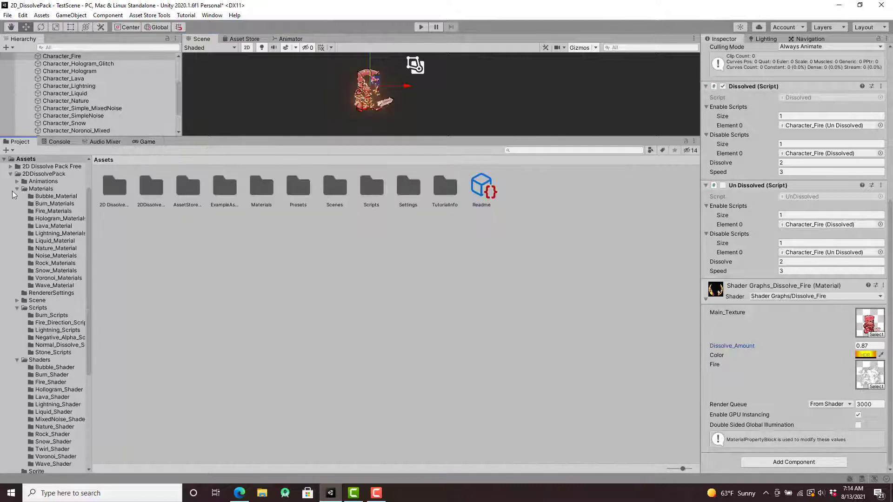
left_click(13, 191)
left_click(16, 189)
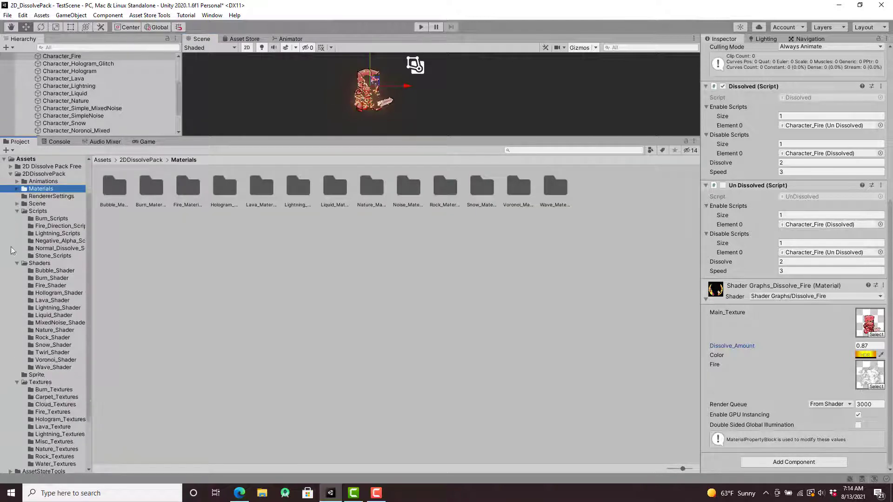
left_click(20, 267)
left_click(17, 264)
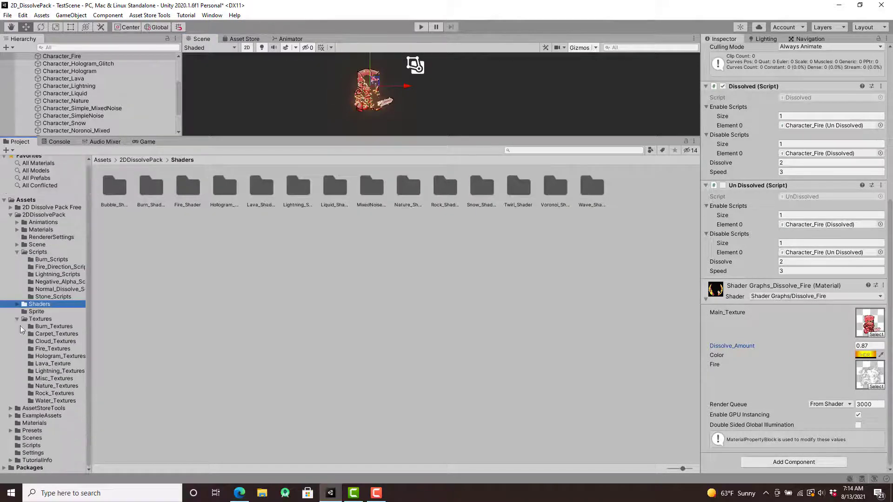
left_click(44, 329)
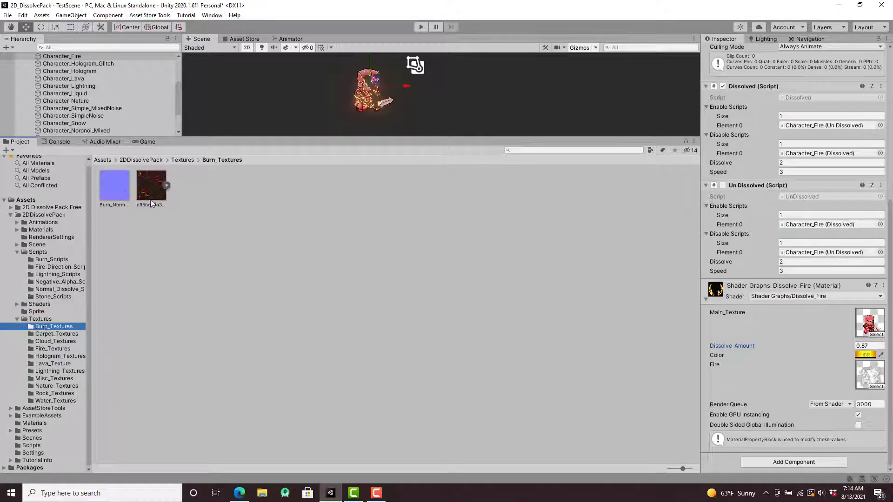
left_click_drag(152, 189, 866, 383)
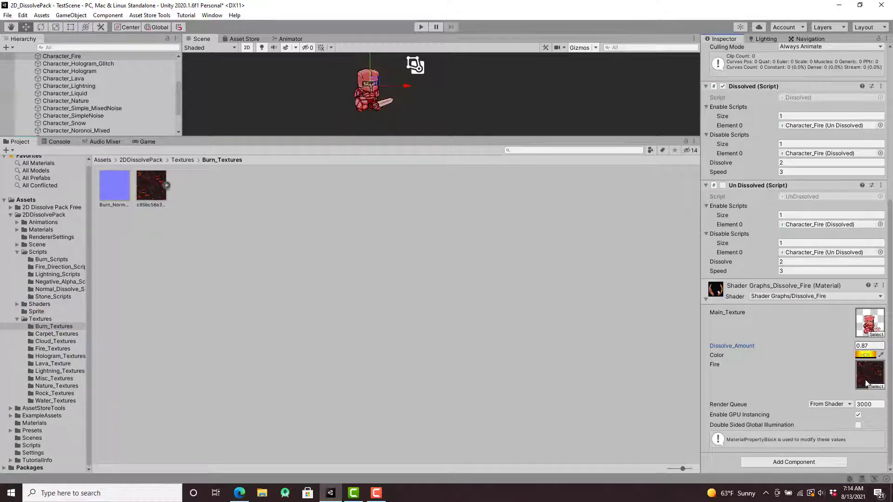
left_click(141, 143)
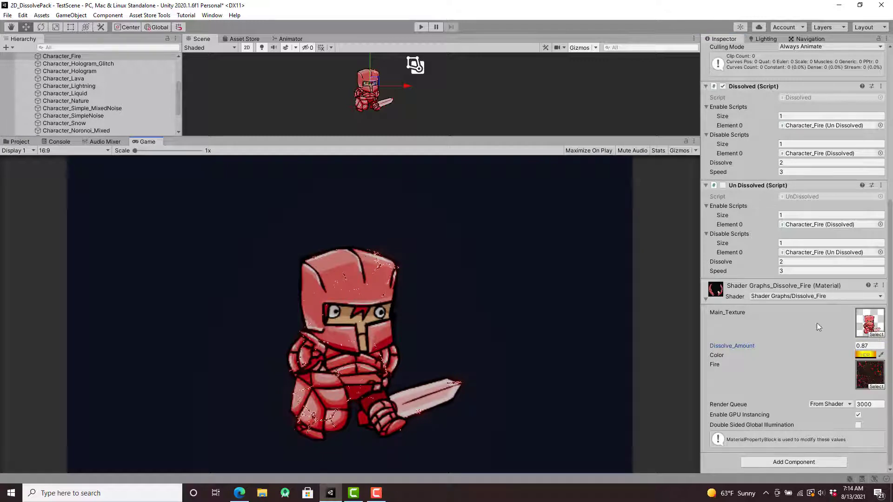
left_click_drag(822, 346, 811, 350)
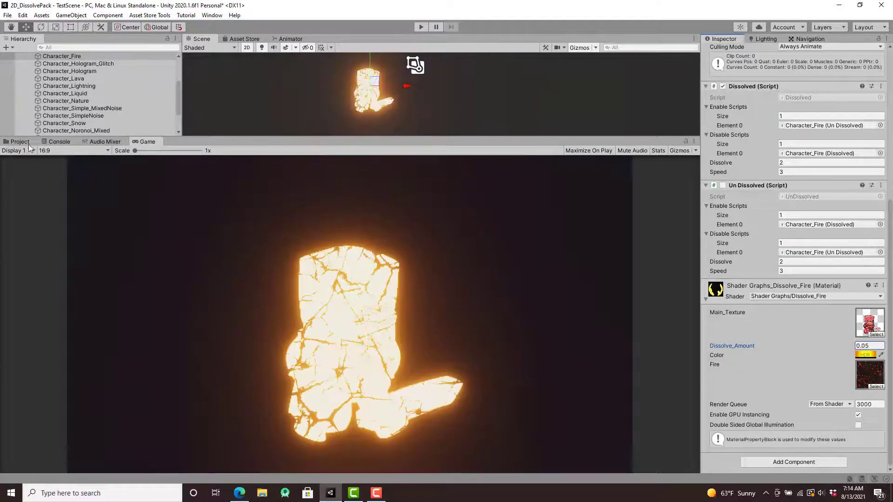
Try the cloud texture, then the Circle texture as Fire pattern, previewing Dissolve_Amount -0.15
left_click(19, 142)
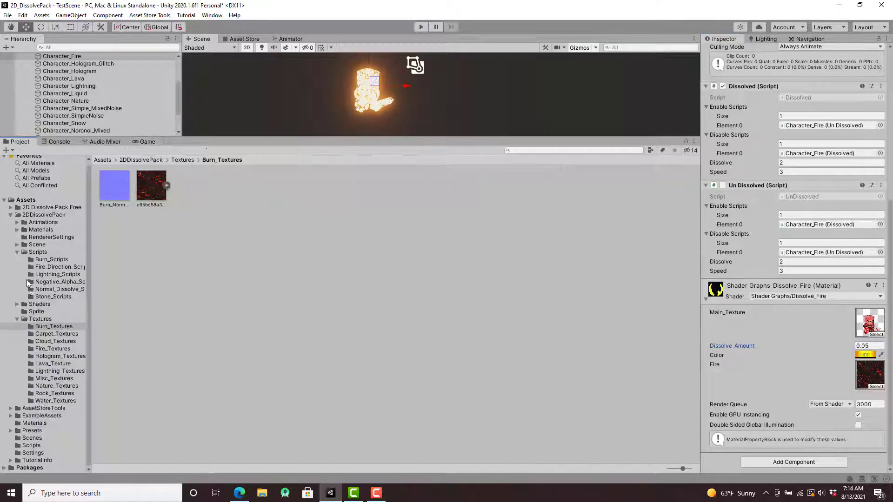
left_click(53, 342)
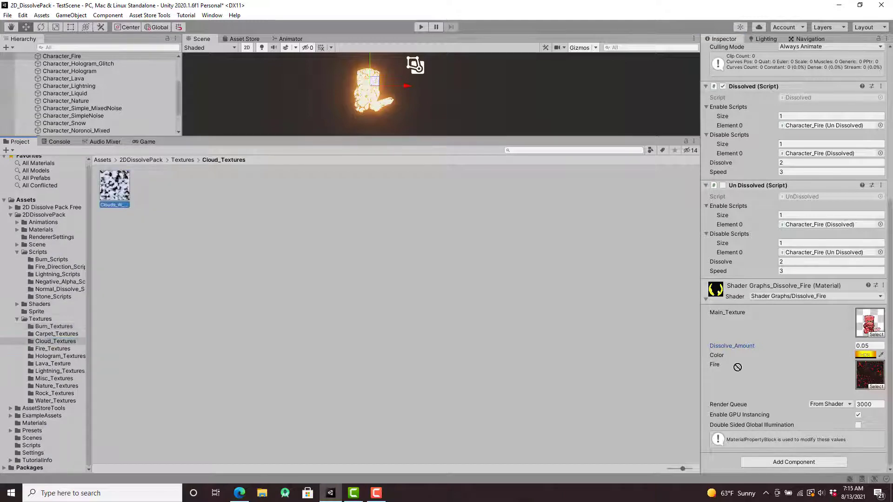
left_click_drag(115, 186, 870, 374)
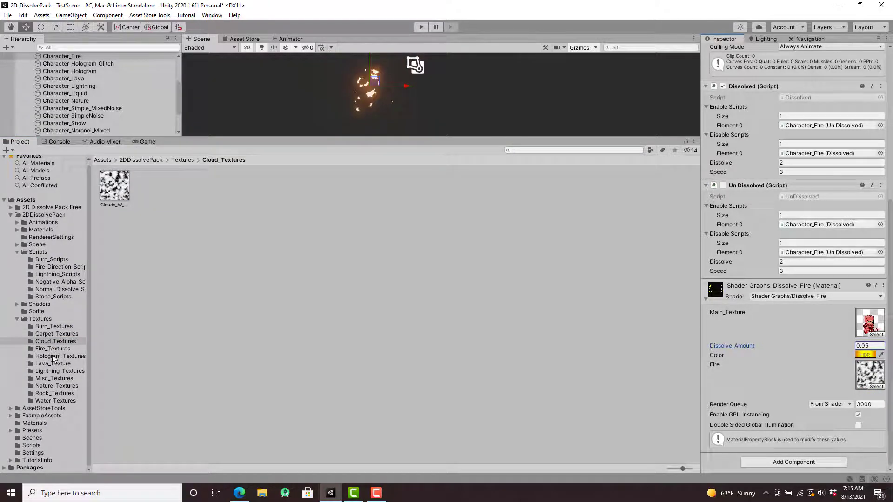
left_click(53, 349)
left_click_drag(114, 186, 870, 375)
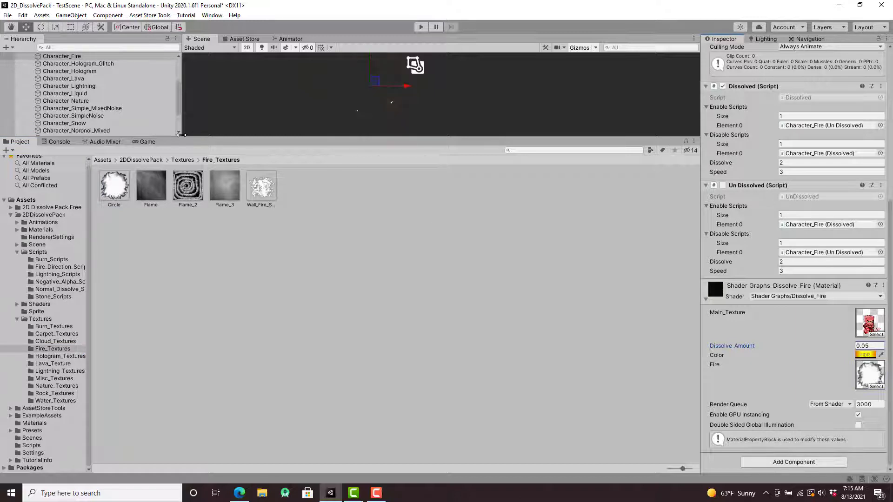
left_click(148, 141)
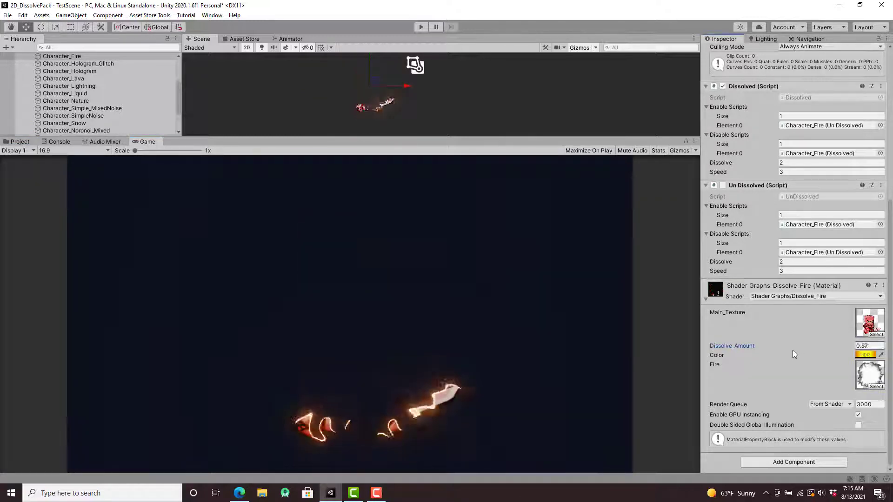
left_click_drag(789, 350, 786, 350)
Use the Lightning texture as the Fire pattern and raise Dissolve_Amount to 2.87
left_click(19, 141)
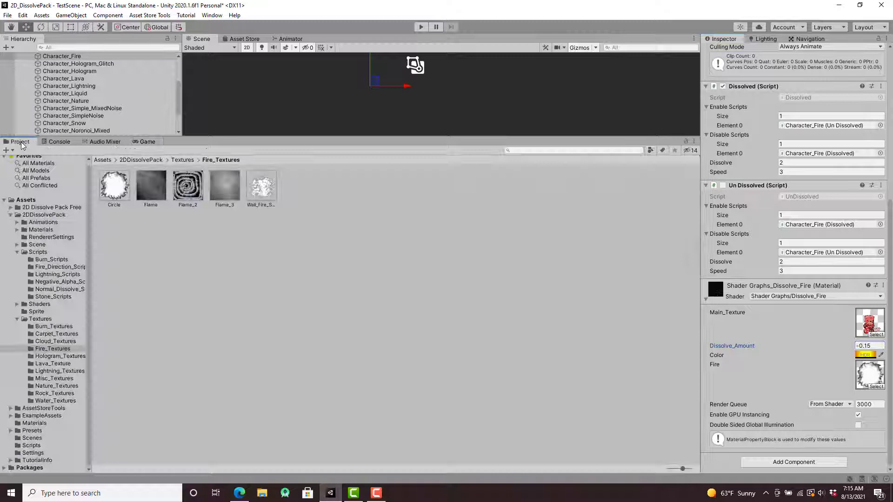
left_click(53, 371)
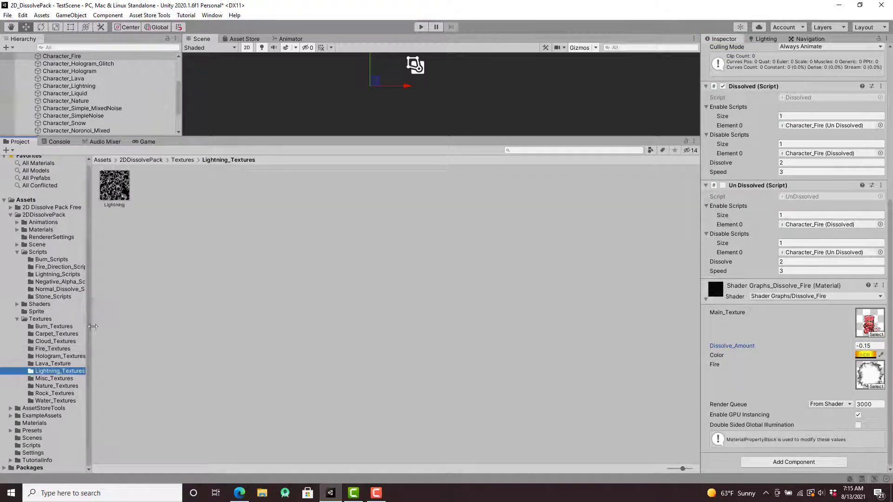
left_click_drag(114, 185, 873, 379)
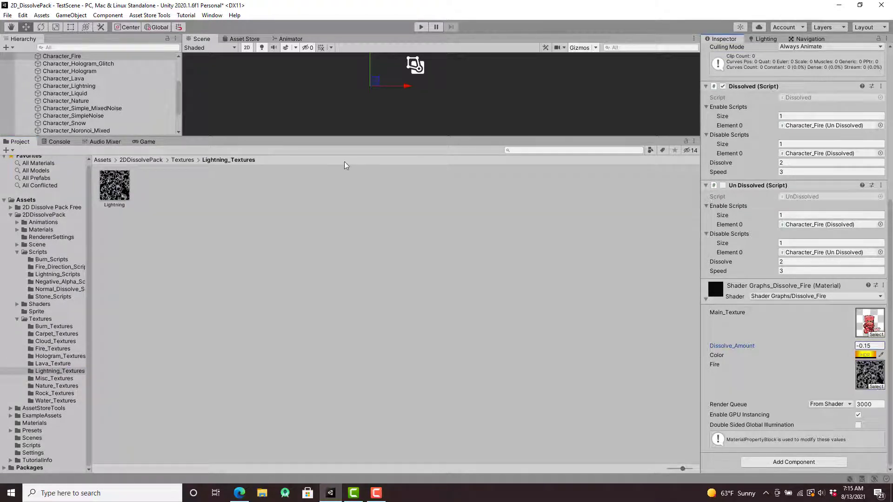
left_click(147, 141)
mouse_move(784, 346)
left_mouse_down()
mouse_move(822, 350)
mouse_move(780, 349)
left_mouse_up()
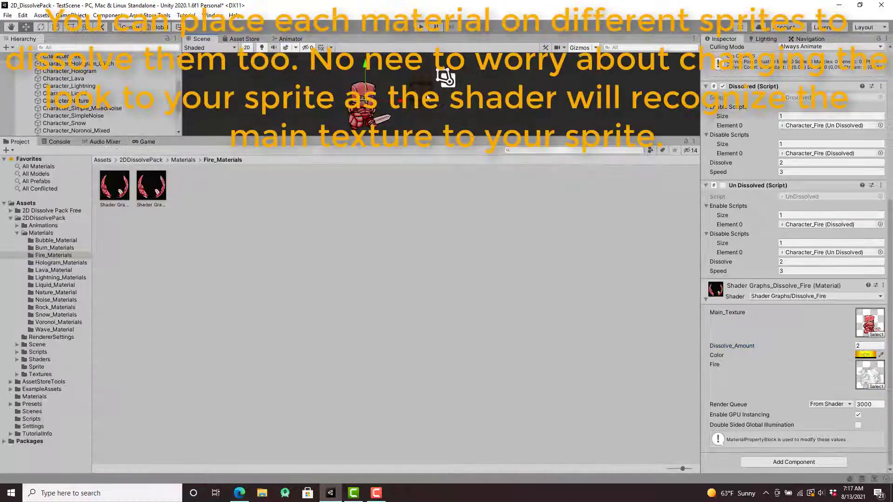
Put Dissolve_Fire on Barrel_3, preview Dissolve_Amount about 0.27, and inspect Main_Texture in the shader graph
left_click_drag(115, 186, 425, 97)
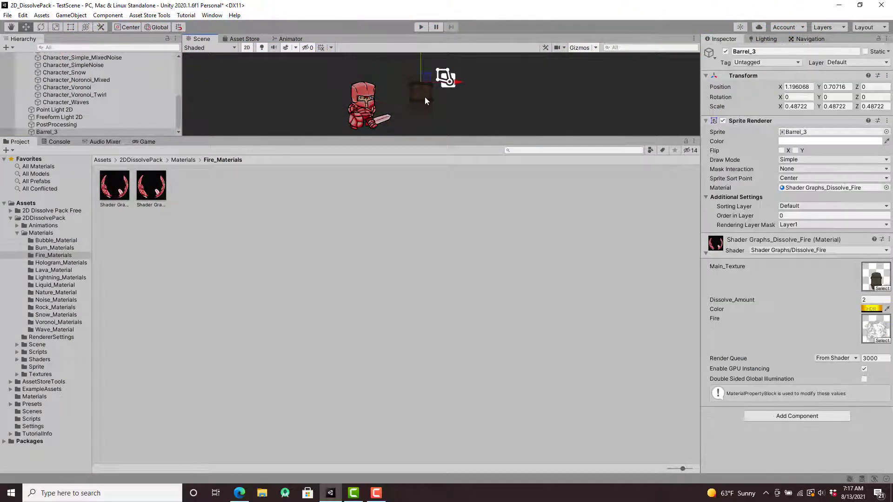
mouse_move(811, 304)
left_mouse_down()
mouse_move(783, 300)
mouse_move(803, 299)
left_mouse_up()
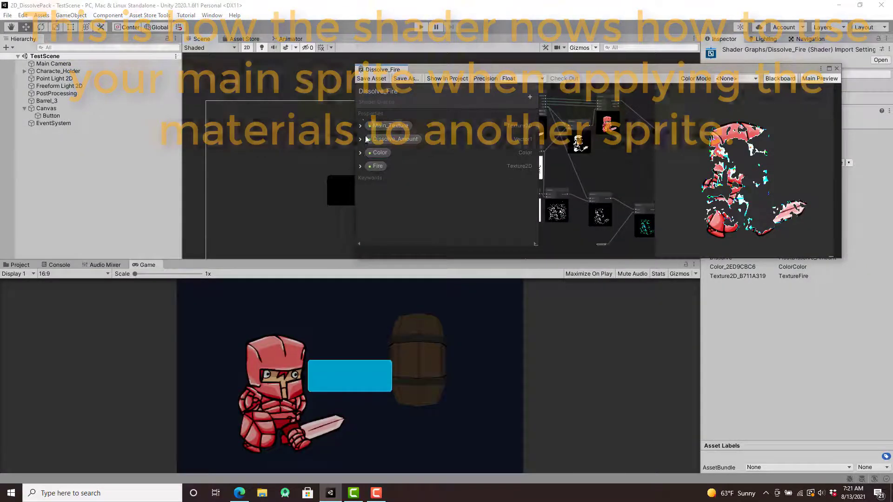
left_click(360, 127)
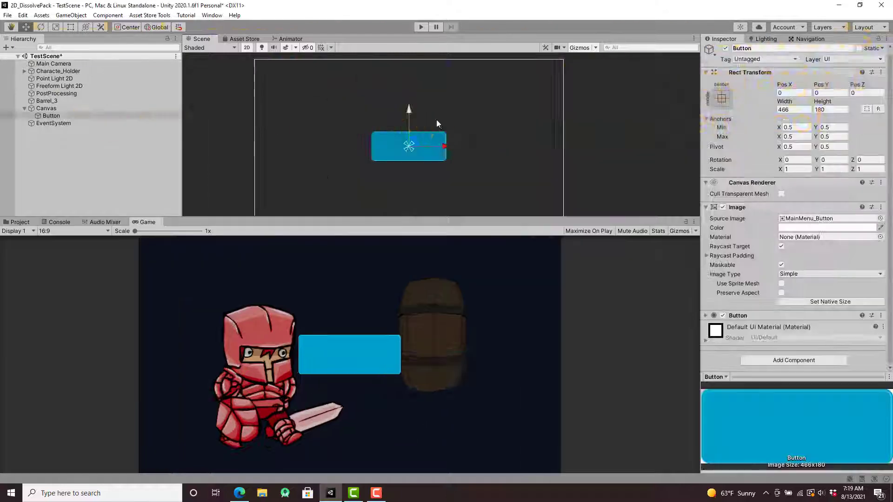
Put Dissolve_Fire on the Button's Image material and preview it at Dissolve_Amount -0.38
left_click(20, 222)
mouse_move(122, 275)
left_mouse_down()
mouse_move(400, 270)
mouse_move(818, 236)
left_mouse_up()
left_click(148, 222)
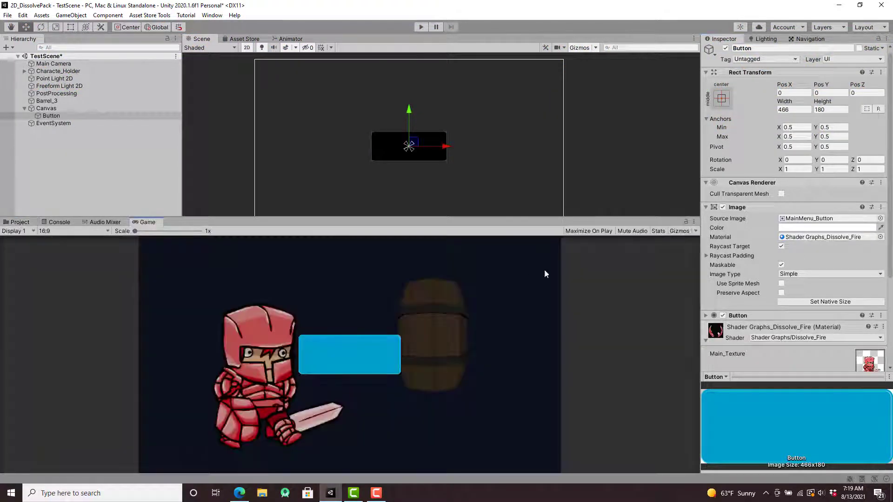
scroll(776, 274, "down", 3)
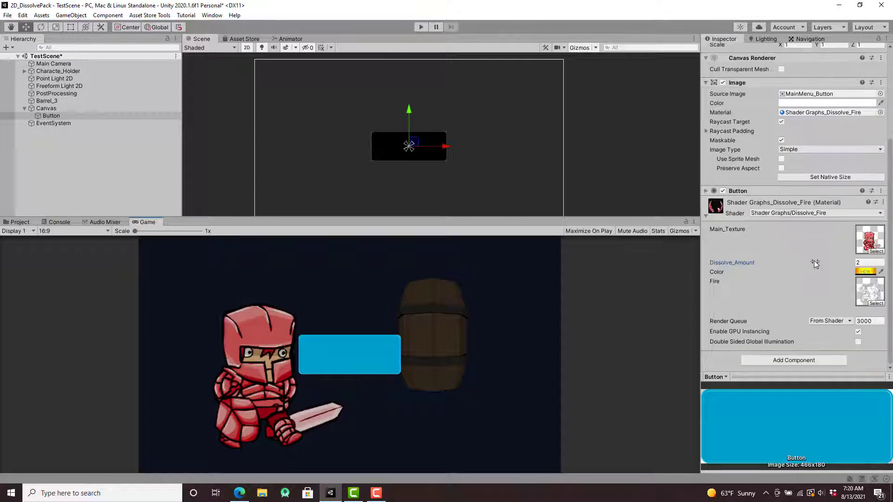
mouse_move(814, 263)
left_mouse_down()
mouse_move(791, 269)
mouse_move(828, 267)
left_mouse_up()
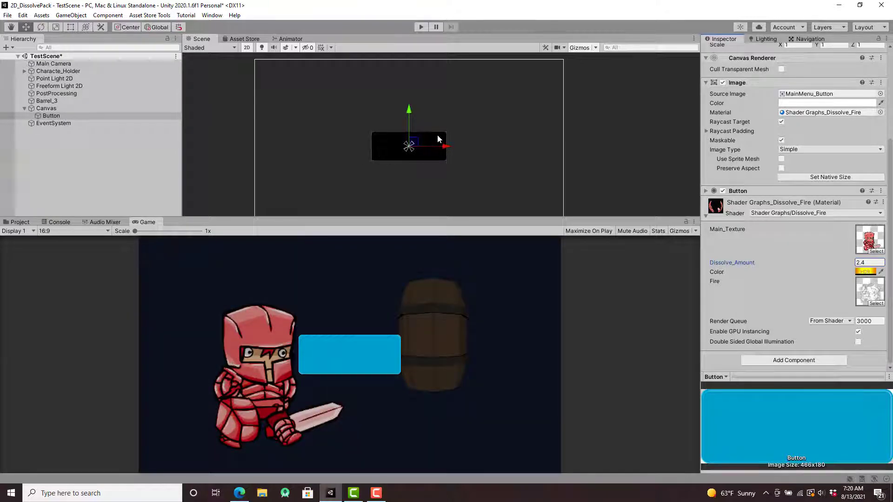